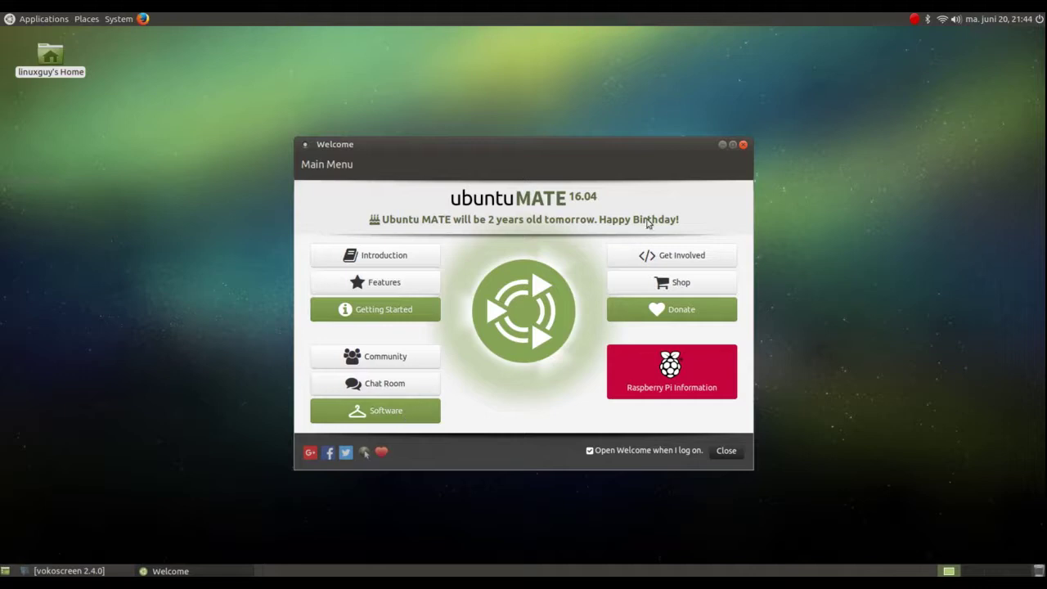
- Read through the Raspberry Pi Information page from its opening notes to the release notes, and close the Welcome window
{"action": "left_click", "coordinate": [678, 372]}
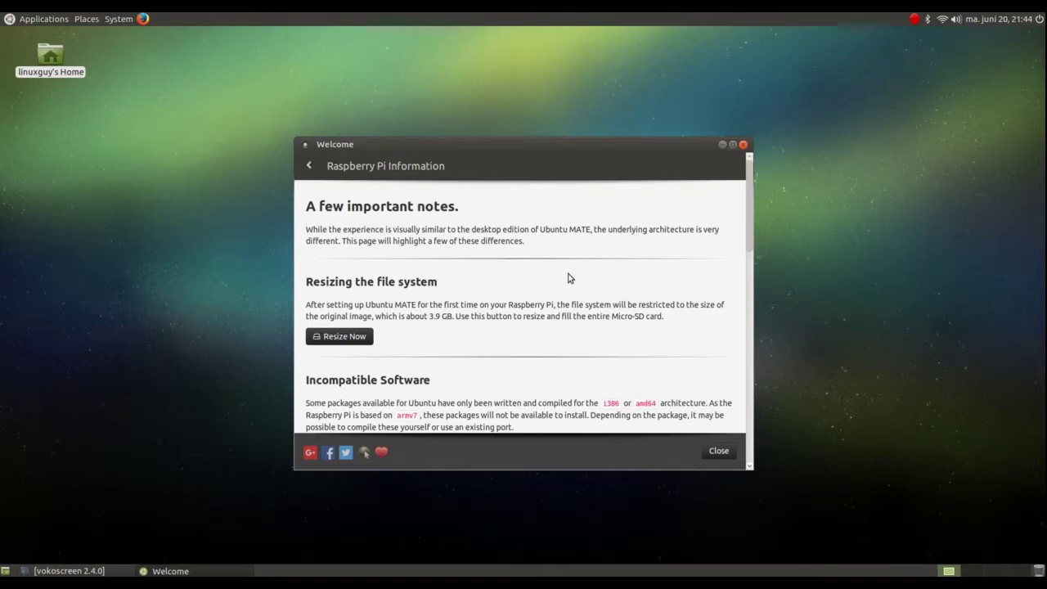
{"action": "scroll", "coordinate": [570, 278], "scroll_direction": "down", "scroll_amount": 2}
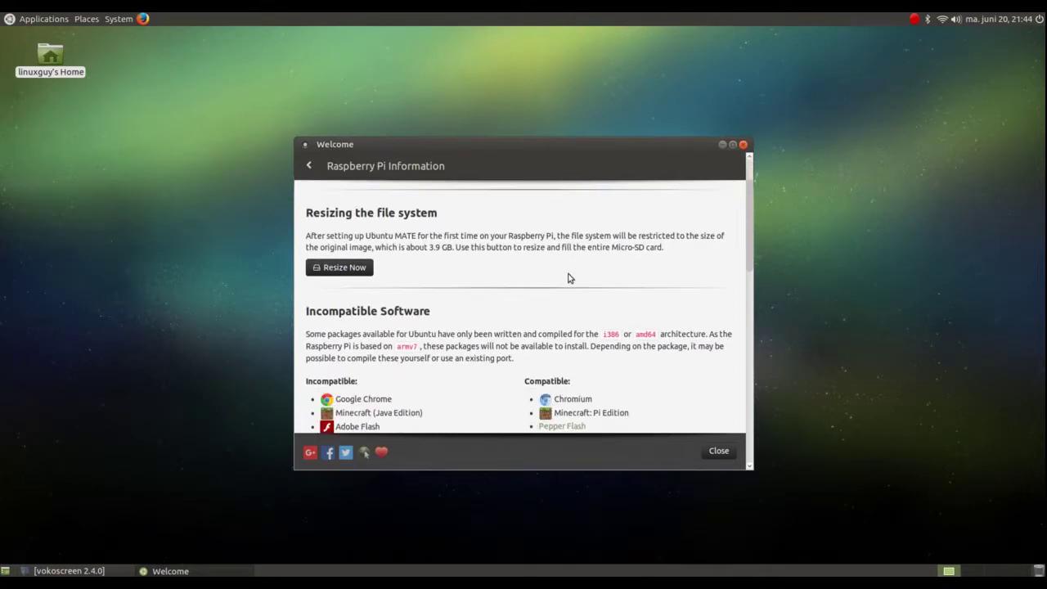
{"action": "scroll", "coordinate": [570, 278], "scroll_direction": "down", "scroll_amount": 1}
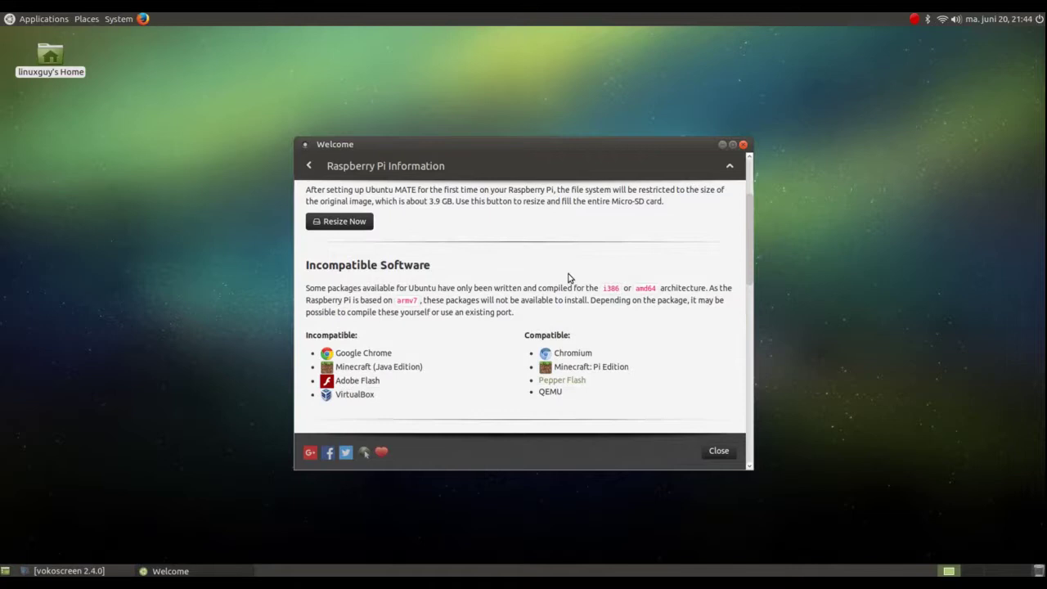
{"action": "scroll", "coordinate": [570, 278], "scroll_direction": "down", "scroll_amount": 3}
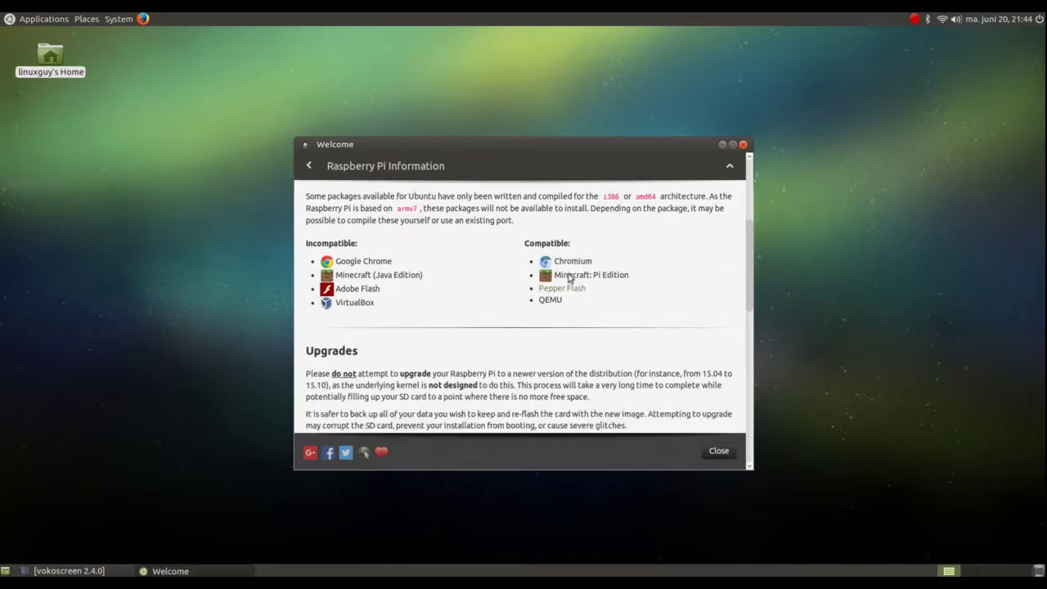
{"action": "scroll", "coordinate": [570, 278], "scroll_direction": "down", "scroll_amount": 1}
{"action": "scroll", "coordinate": [570, 278], "scroll_direction": "down", "scroll_amount": 2}
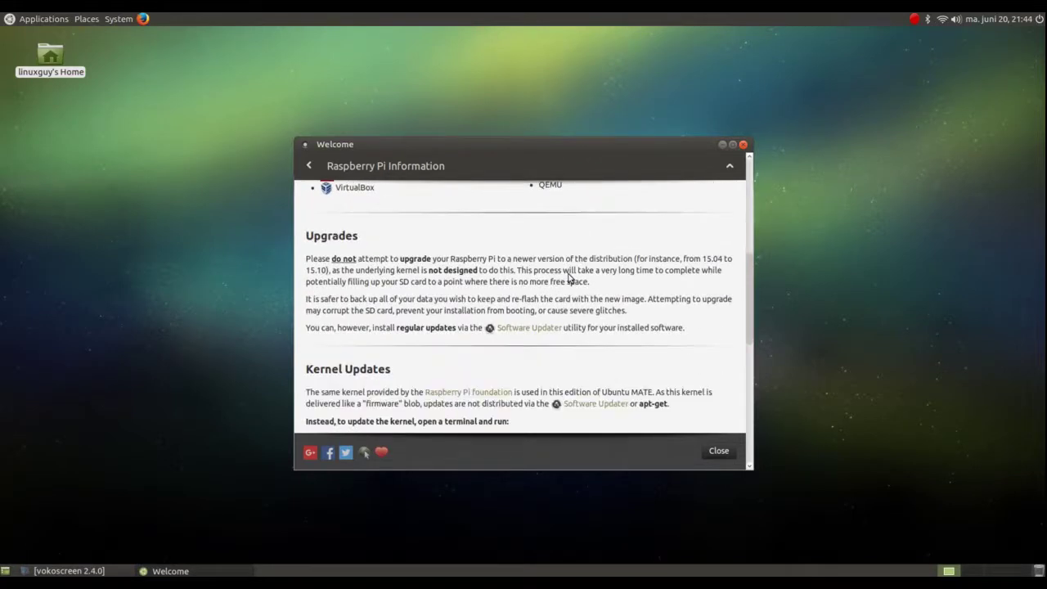
{"action": "scroll", "coordinate": [570, 278], "scroll_direction": "down", "scroll_amount": 1}
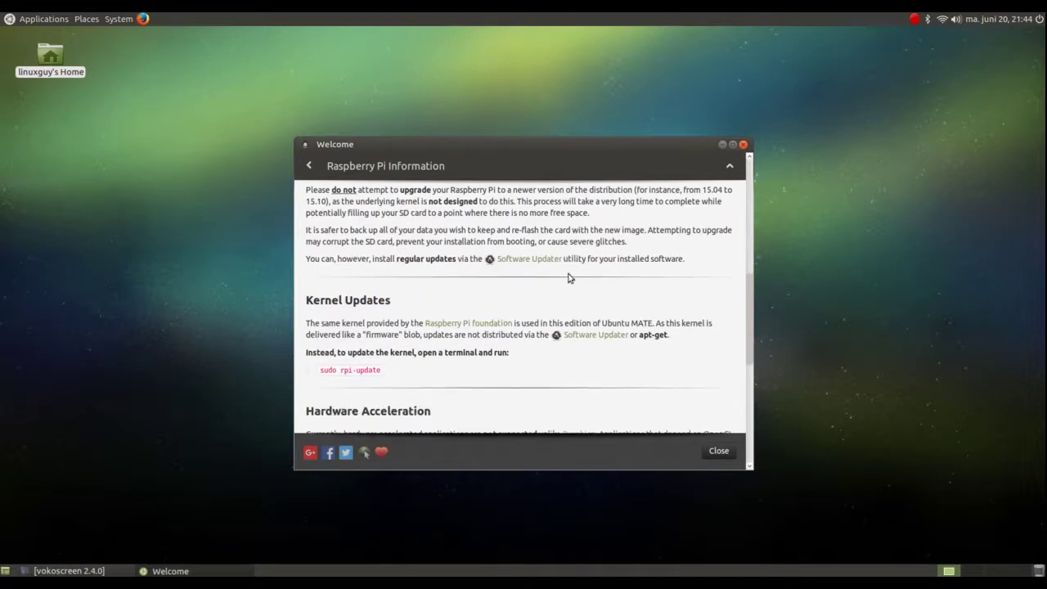
{"action": "scroll", "coordinate": [570, 278], "scroll_direction": "down", "scroll_amount": 5}
{"action": "scroll", "coordinate": [570, 278], "scroll_direction": "down", "scroll_amount": 4}
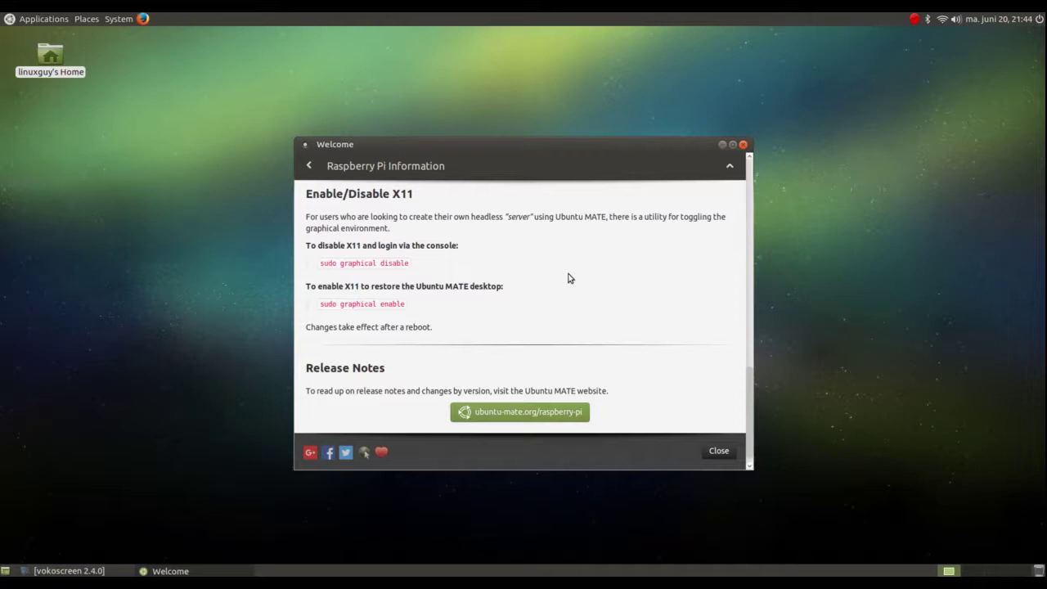
{"action": "scroll", "coordinate": [570, 278], "scroll_direction": "down", "scroll_amount": 1}
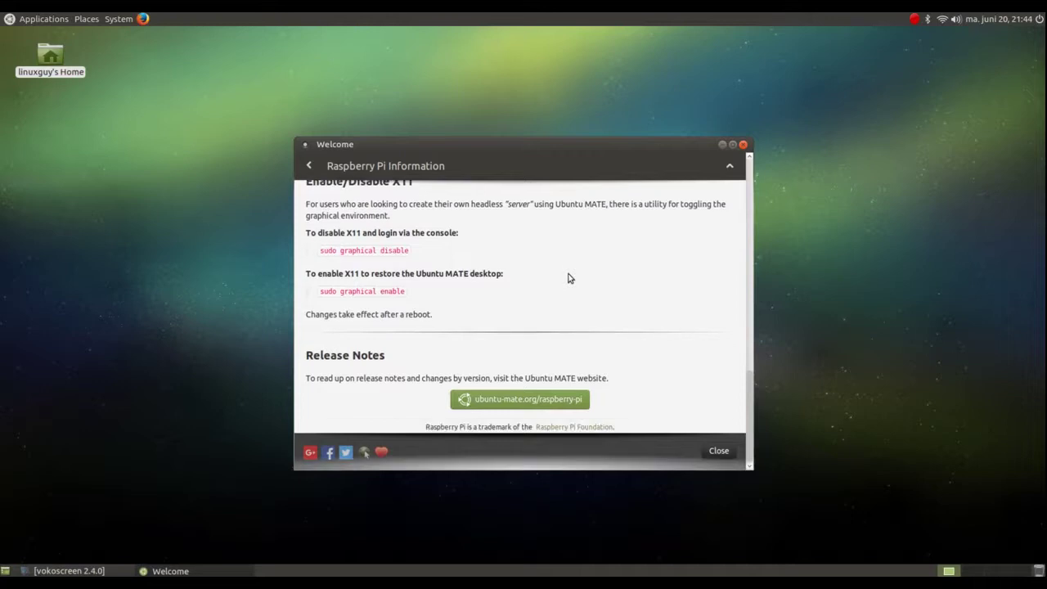
{"action": "left_click", "coordinate": [731, 458]}
- View the desktop background settings in Appearance Preferences and close them without making changes
{"action": "right_click", "coordinate": [470, 163]}
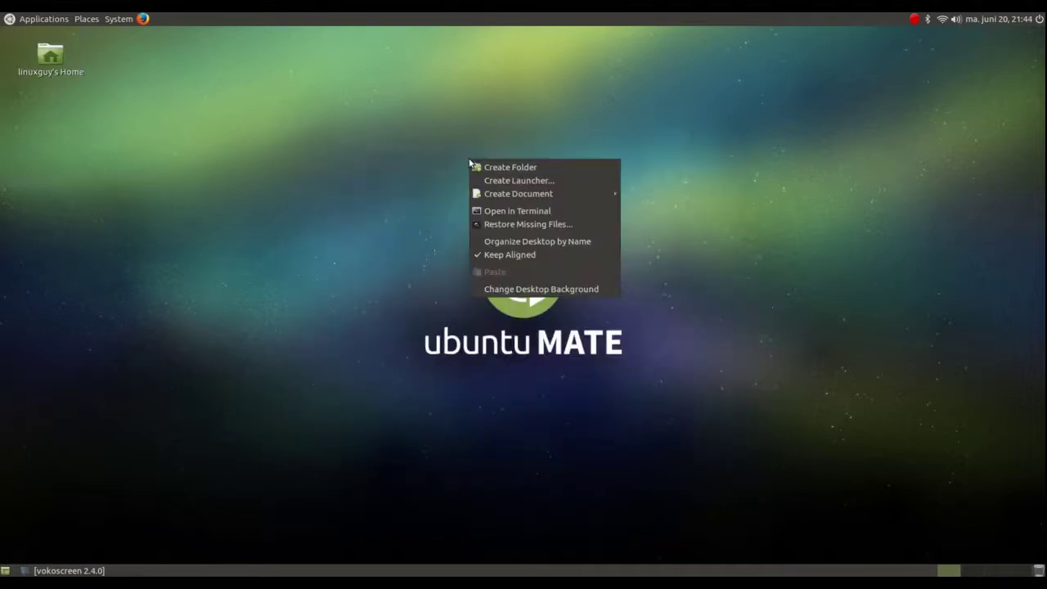
{"action": "left_click", "coordinate": [585, 289]}
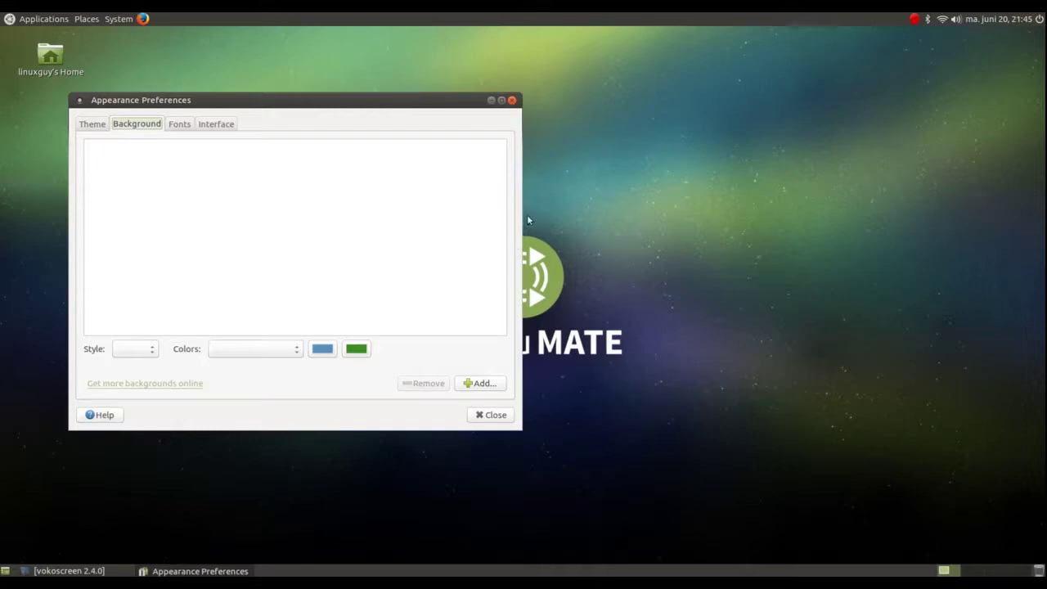
{"action": "left_click", "coordinate": [513, 416]}
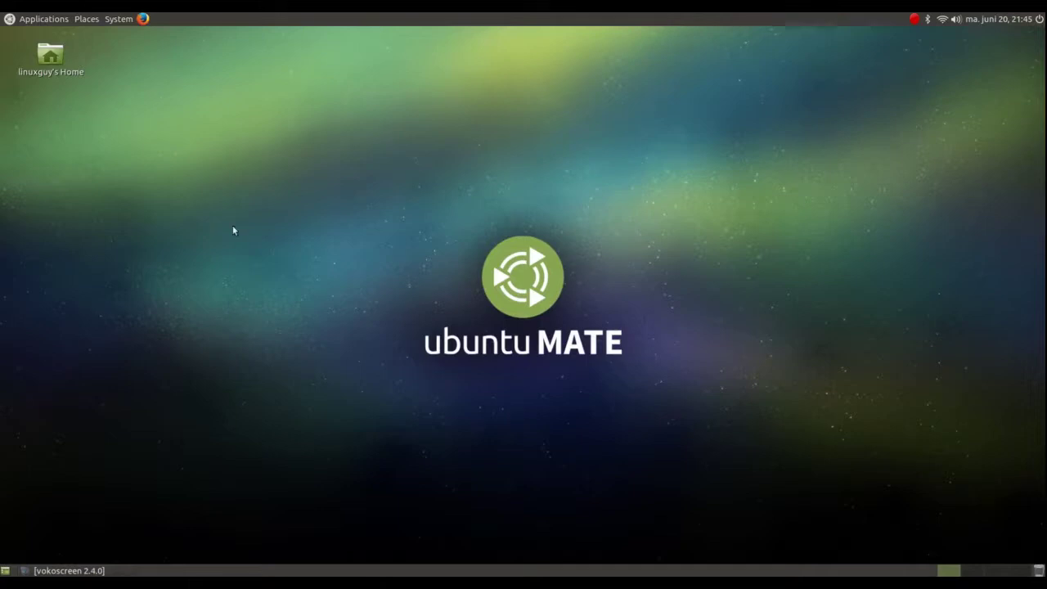
- Launch LibreOffice Writer from the installed office applications
{"action": "left_click", "coordinate": [50, 18]}
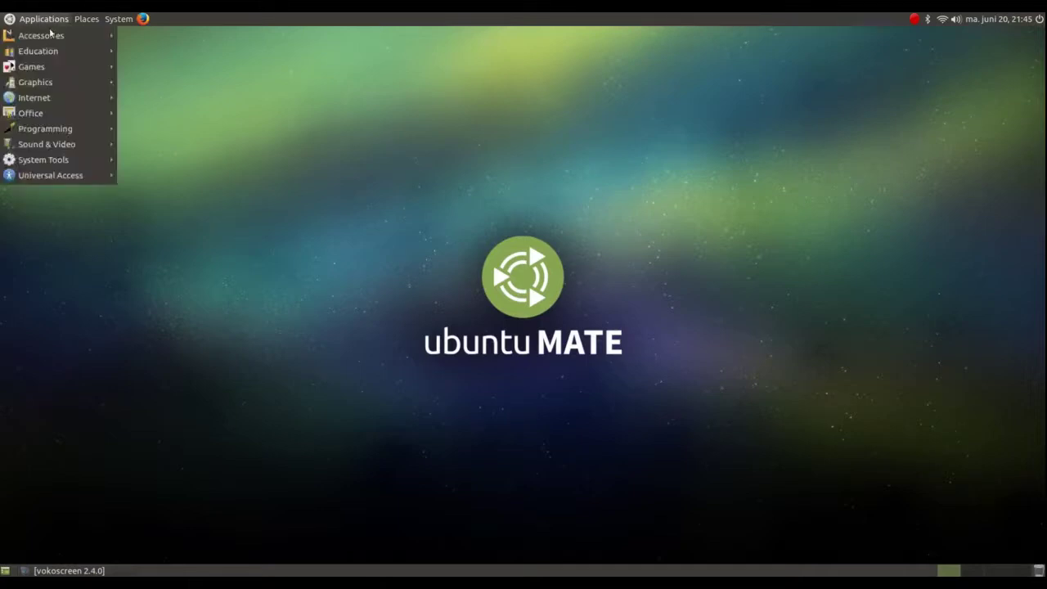
{"action": "mouse_move", "coordinate": [50, 35]}
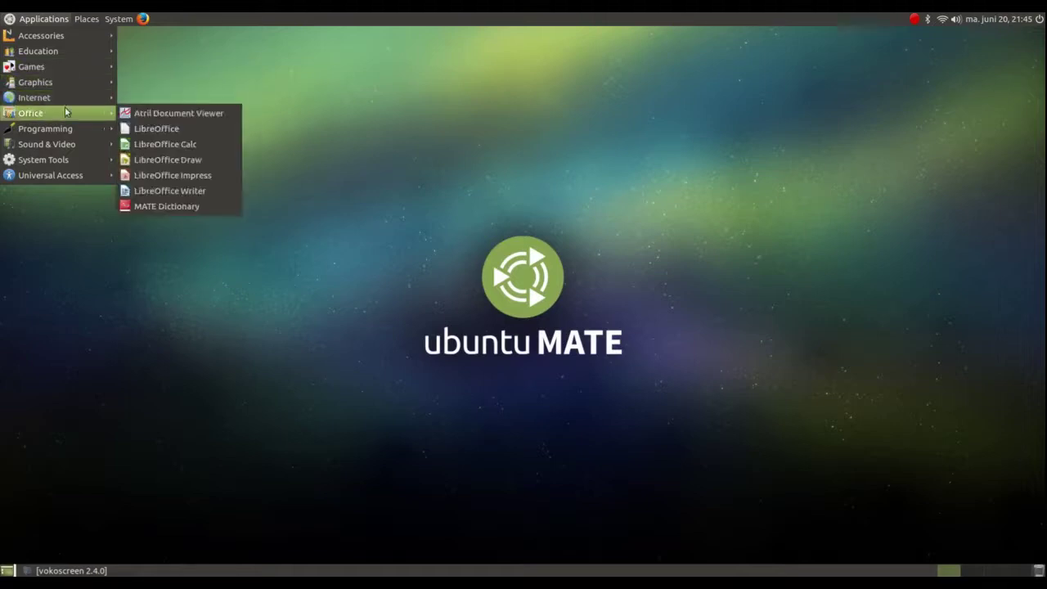
{"action": "left_click", "coordinate": [196, 194]}
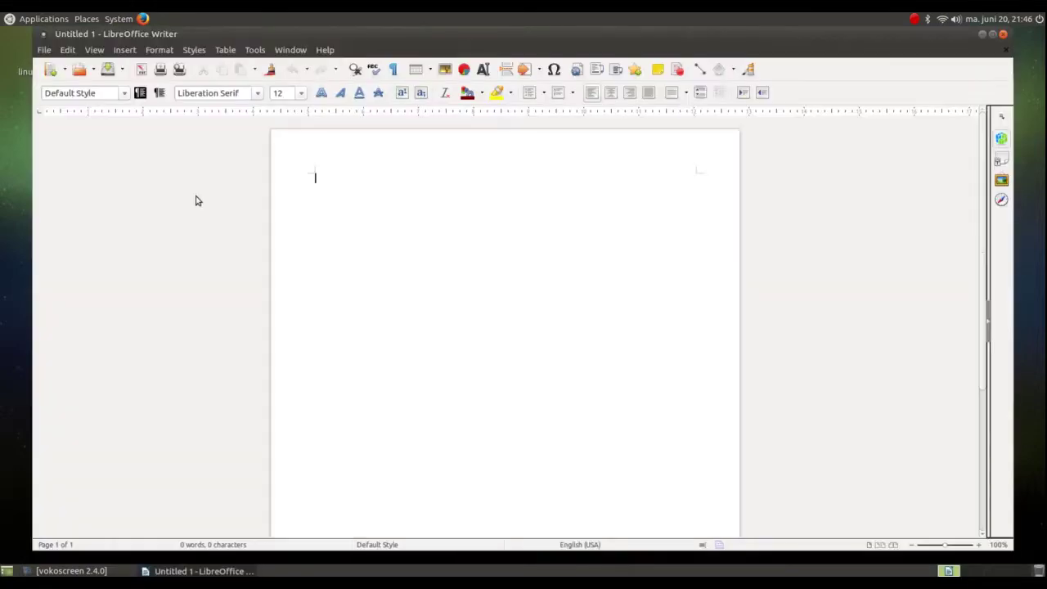
- Check the LibreOffice version information and quit Writer
{"action": "left_click", "coordinate": [325, 50]}
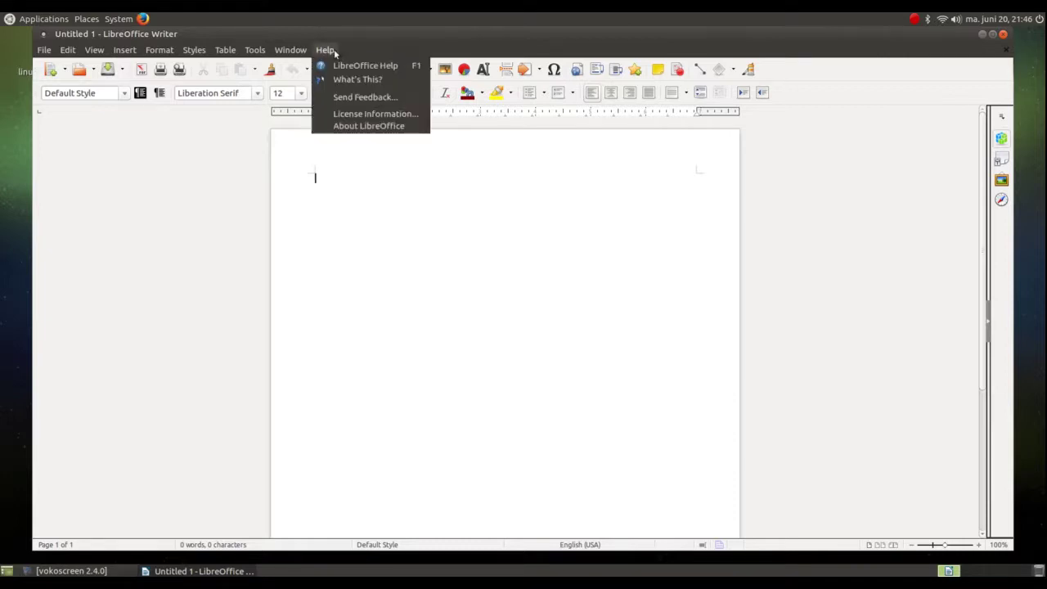
{"action": "left_click", "coordinate": [392, 127]}
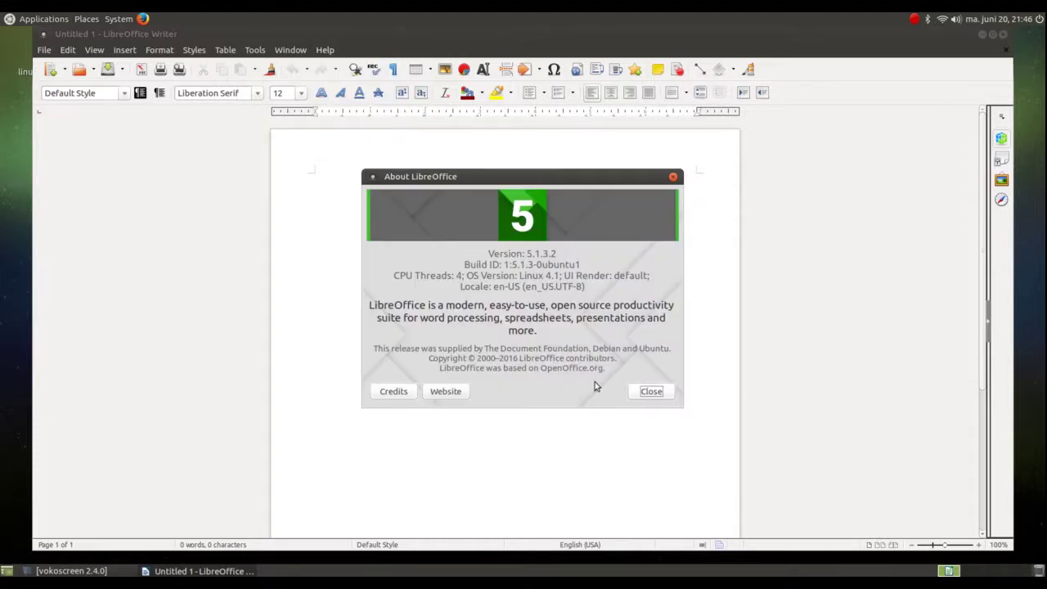
{"action": "left_click", "coordinate": [645, 391]}
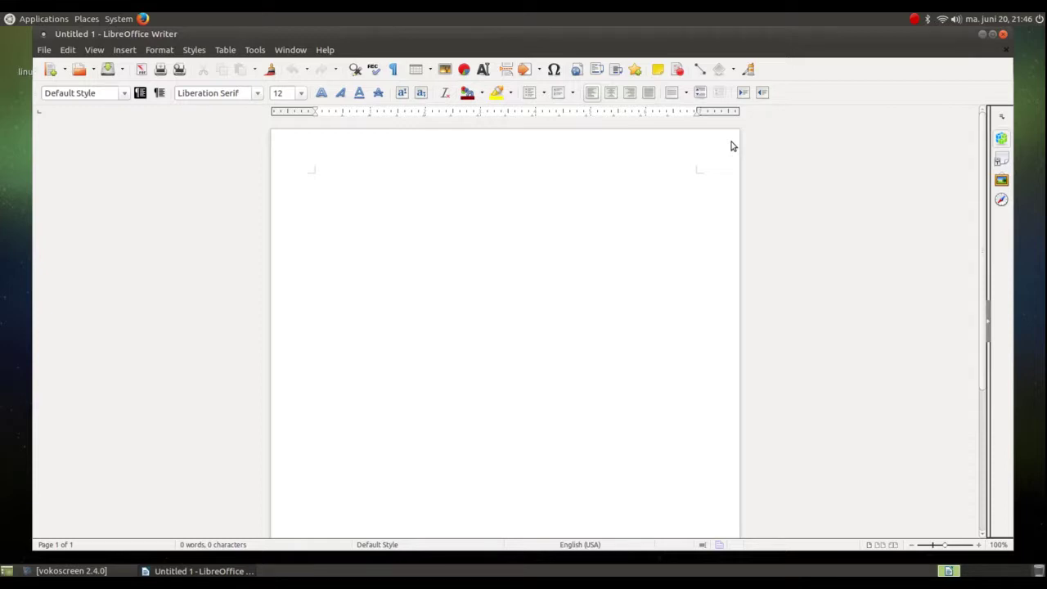
{"action": "key", "text": "ctrl+q"}
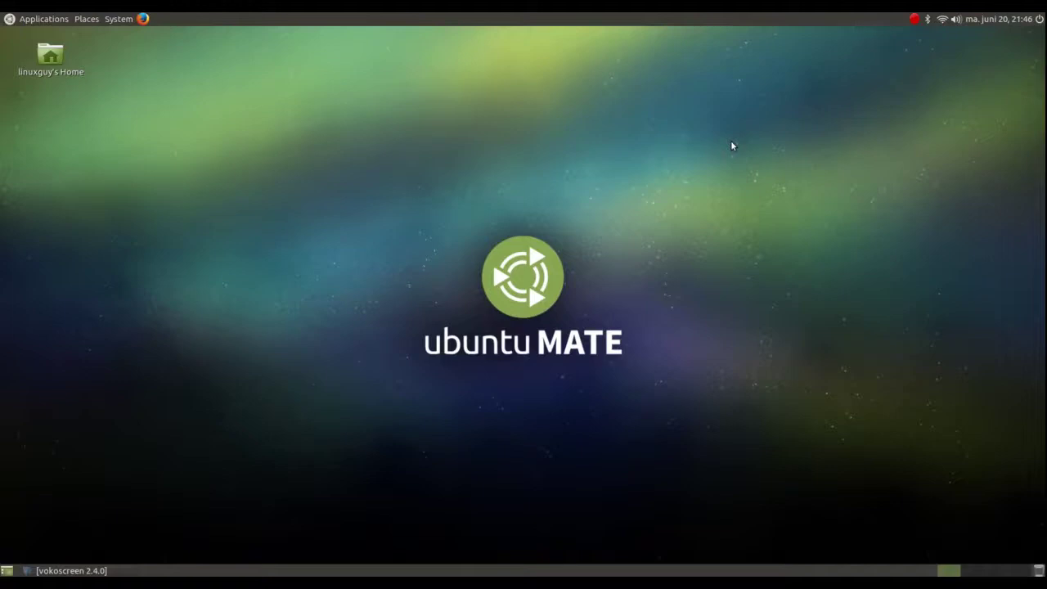
- Open MATE Terminal and run uname -a and lsb_release -r to check the kernel and distribution release
{"action": "left_click", "coordinate": [36, 19]}
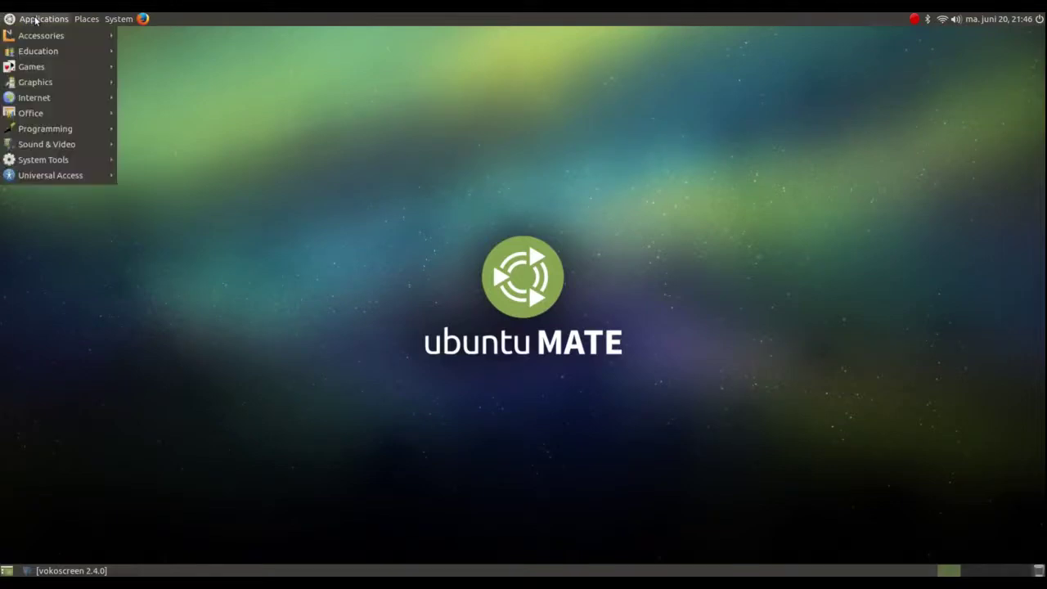
{"action": "mouse_move", "coordinate": [71, 82]}
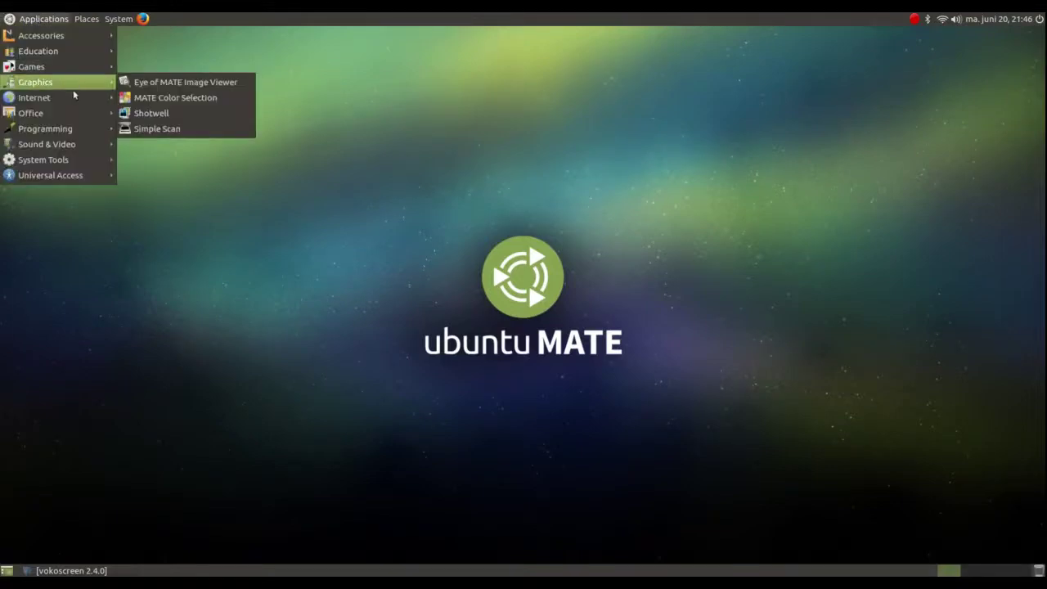
{"action": "mouse_move", "coordinate": [71, 130]}
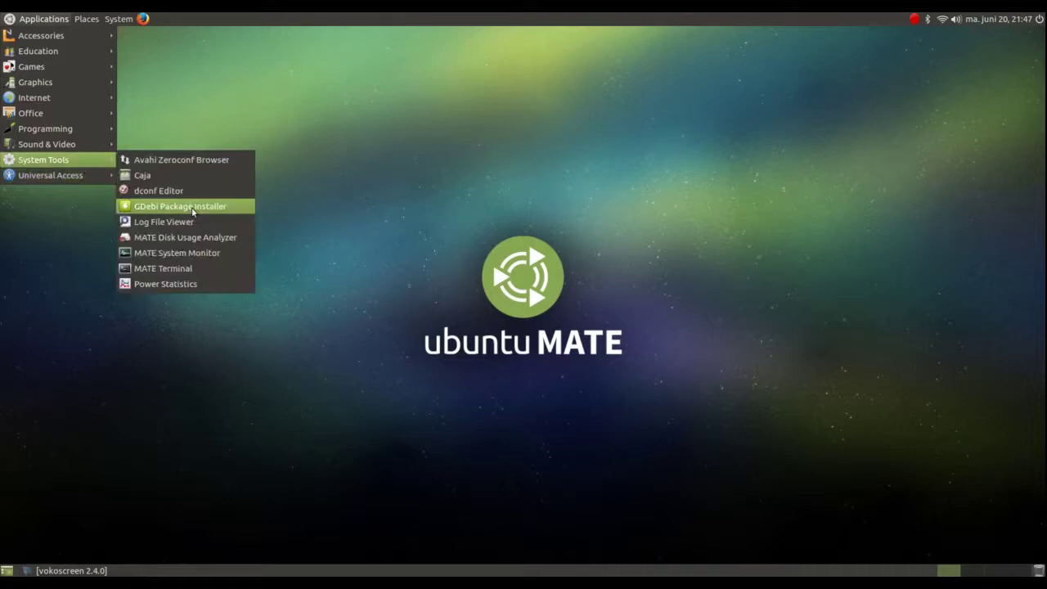
{"action": "left_click", "coordinate": [198, 266]}
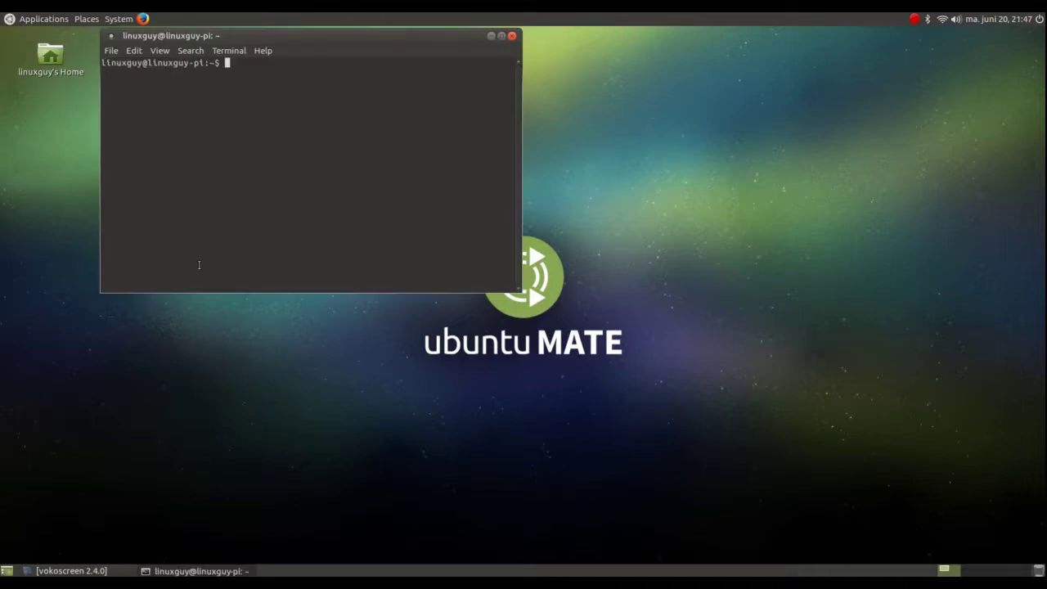
{"action": "type", "text": "uname -a"}
{"action": "key", "text": "Return"}
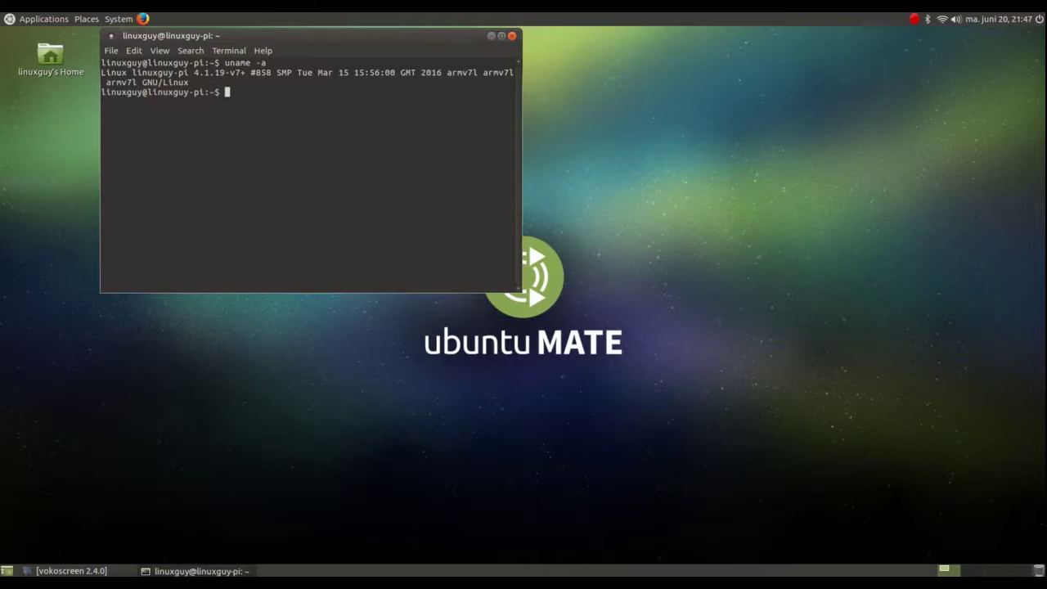
{"action": "type", "text": "lsb_release -r"}
{"action": "key", "text": "Return"}
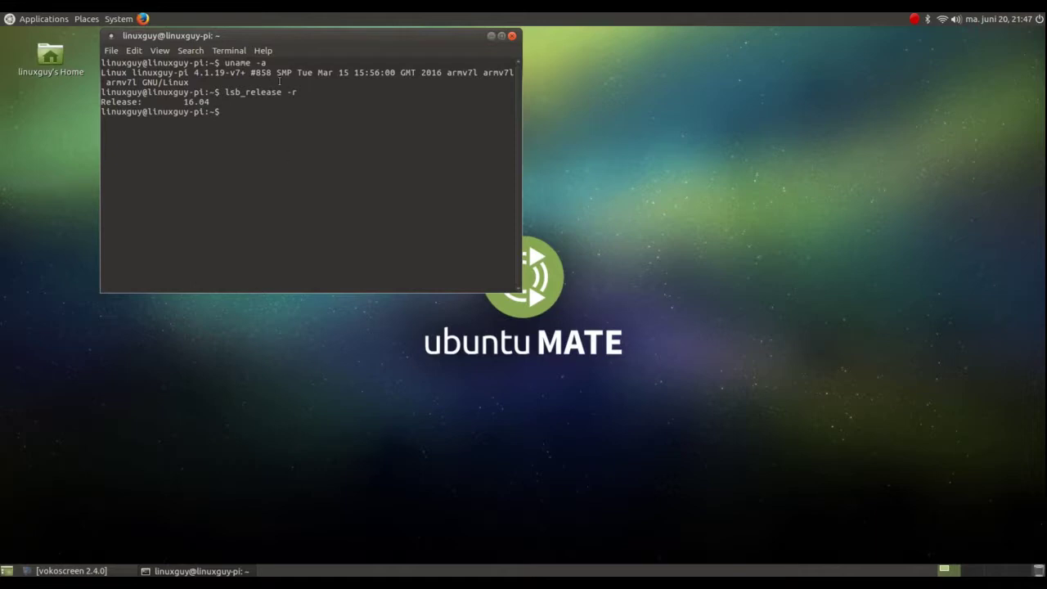
- View the version information of MATE Terminal and close the terminal
{"action": "left_click", "coordinate": [265, 51]}
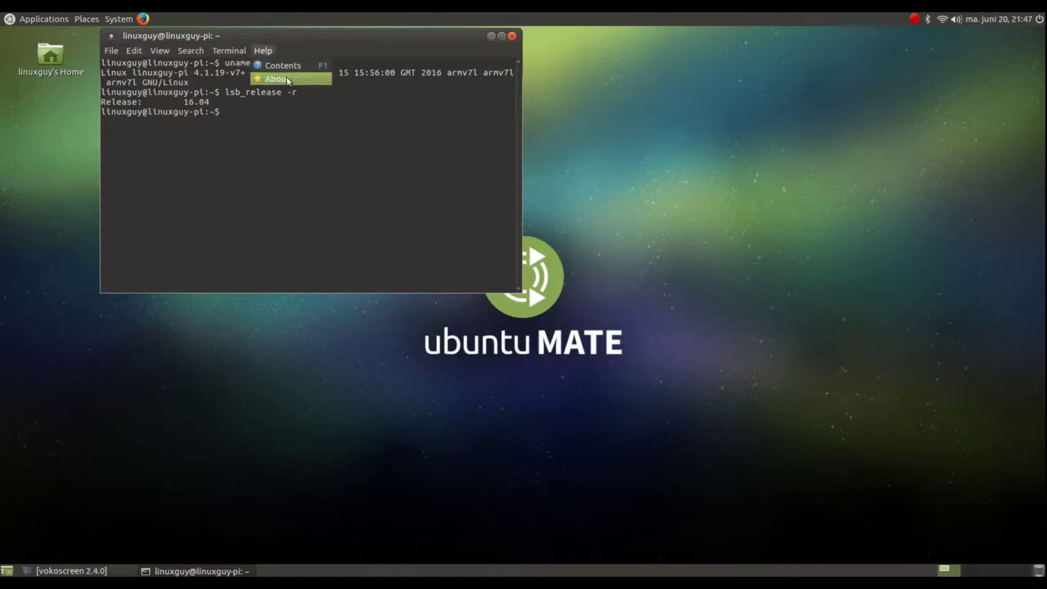
{"action": "left_click", "coordinate": [287, 80]}
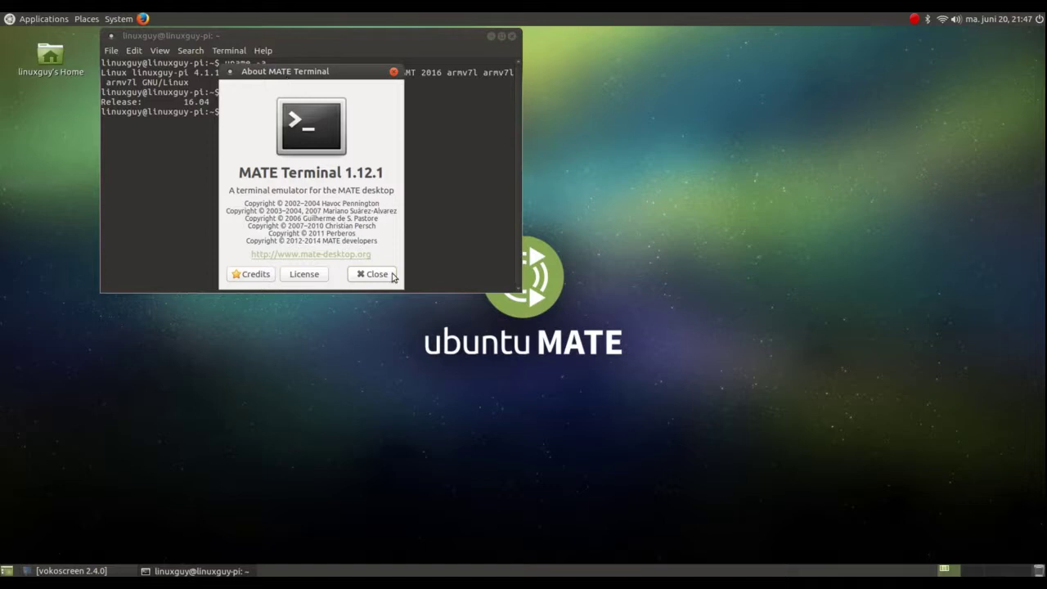
{"action": "left_click", "coordinate": [362, 276]}
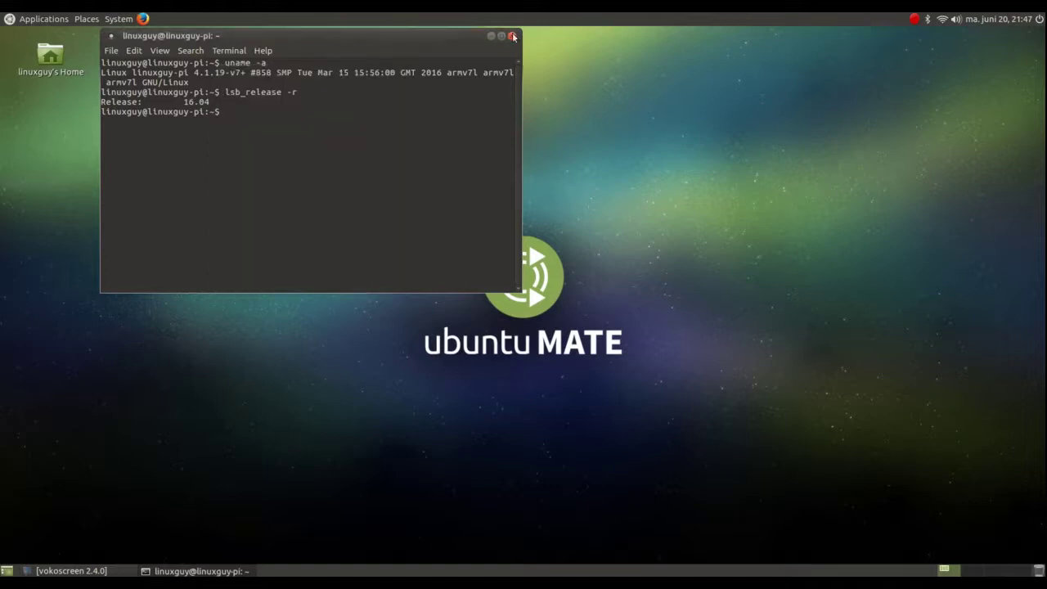
{"action": "left_click", "coordinate": [512, 36]}
- Look over the available places, administration tools and hardware preferences, and open the Software Boutique
{"action": "left_click", "coordinate": [87, 18]}
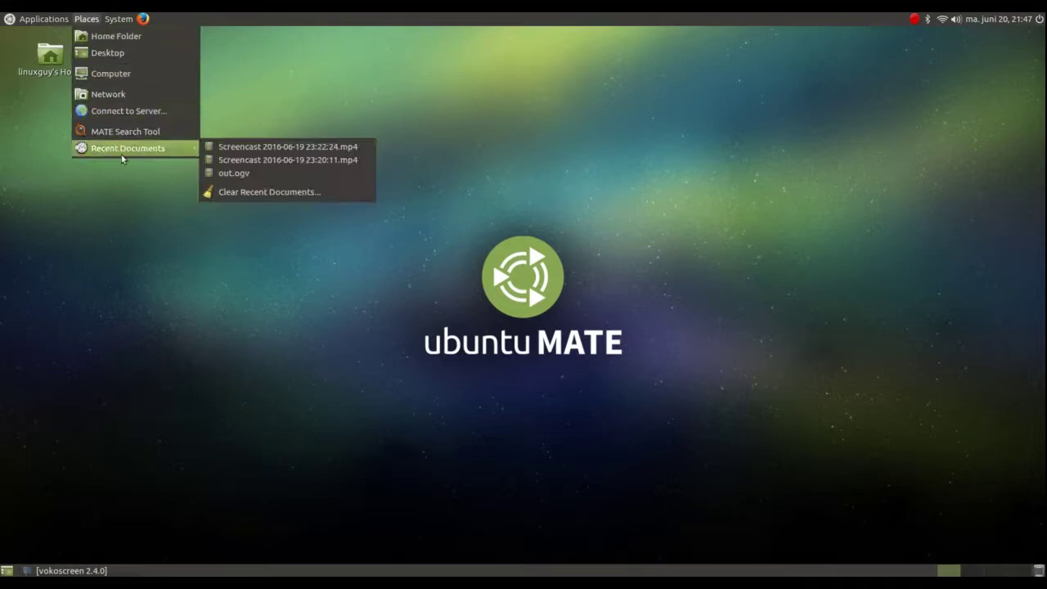
{"action": "mouse_move", "coordinate": [121, 19]}
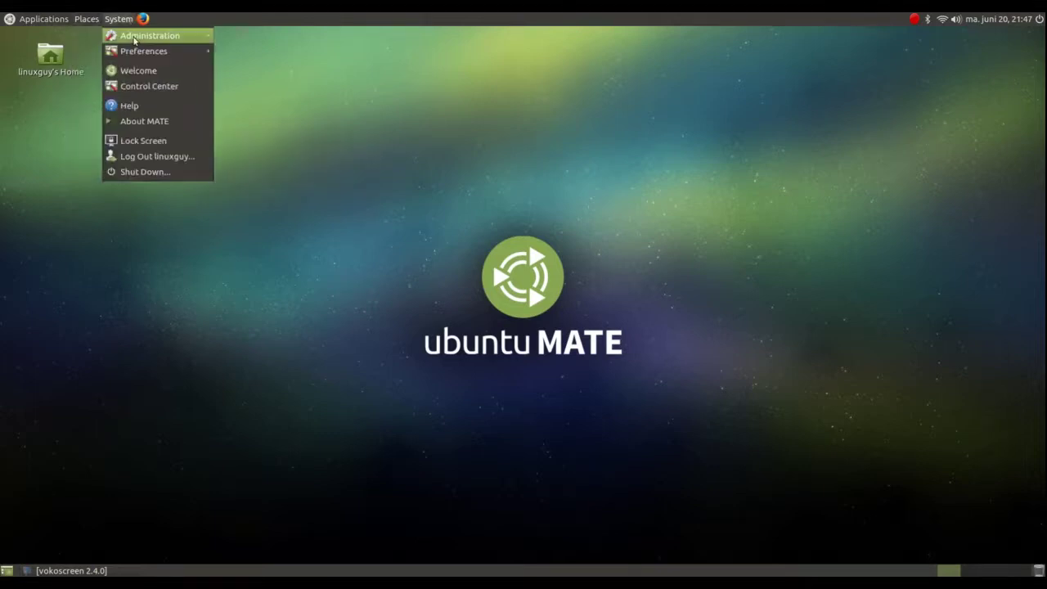
{"action": "mouse_move", "coordinate": [205, 36]}
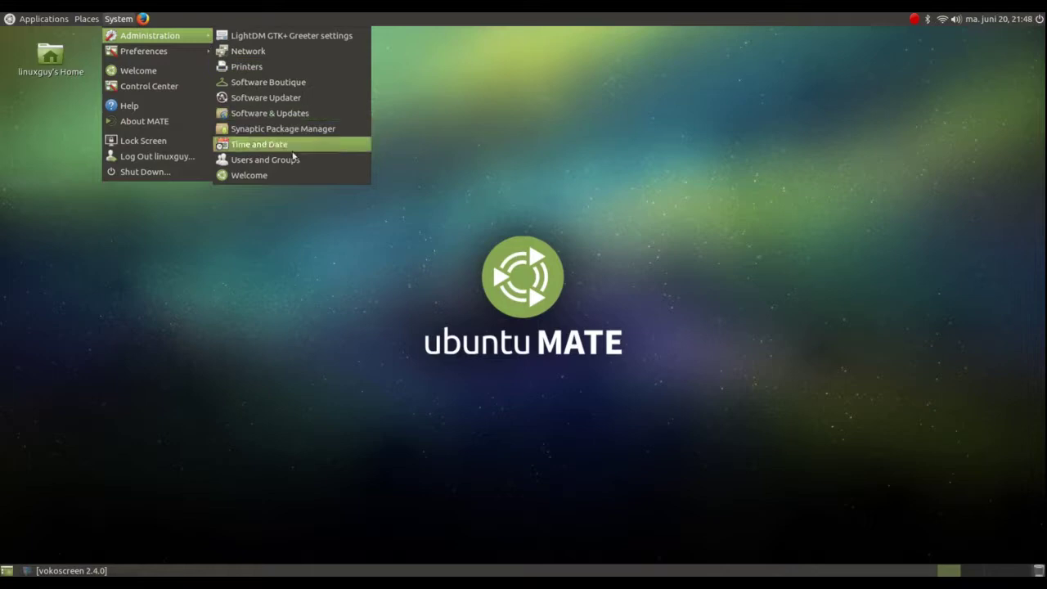
{"action": "mouse_move", "coordinate": [159, 51]}
{"action": "mouse_move", "coordinate": [263, 52]}
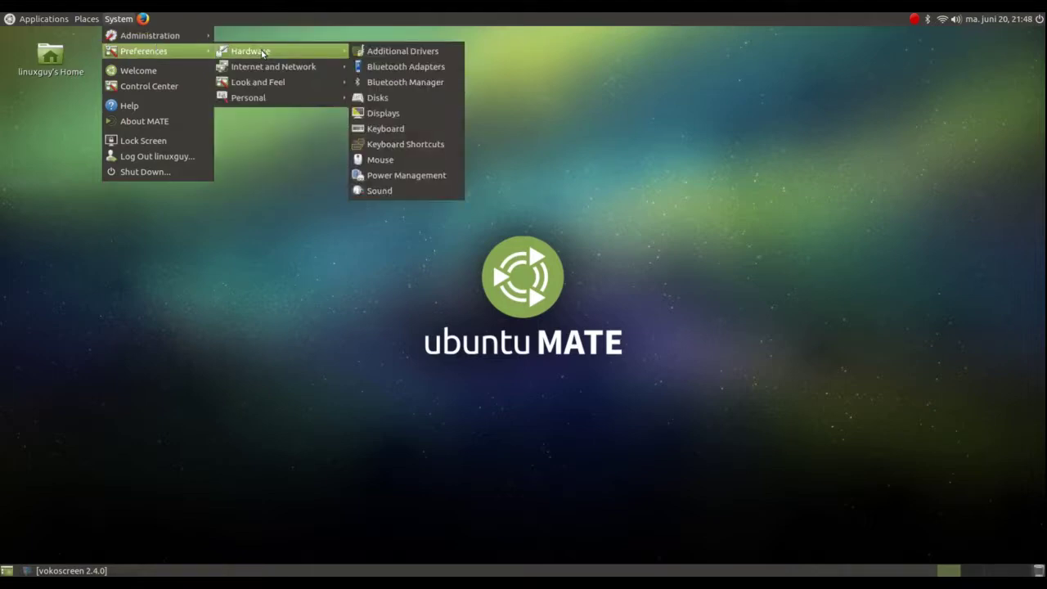
{"action": "mouse_move", "coordinate": [269, 83]}
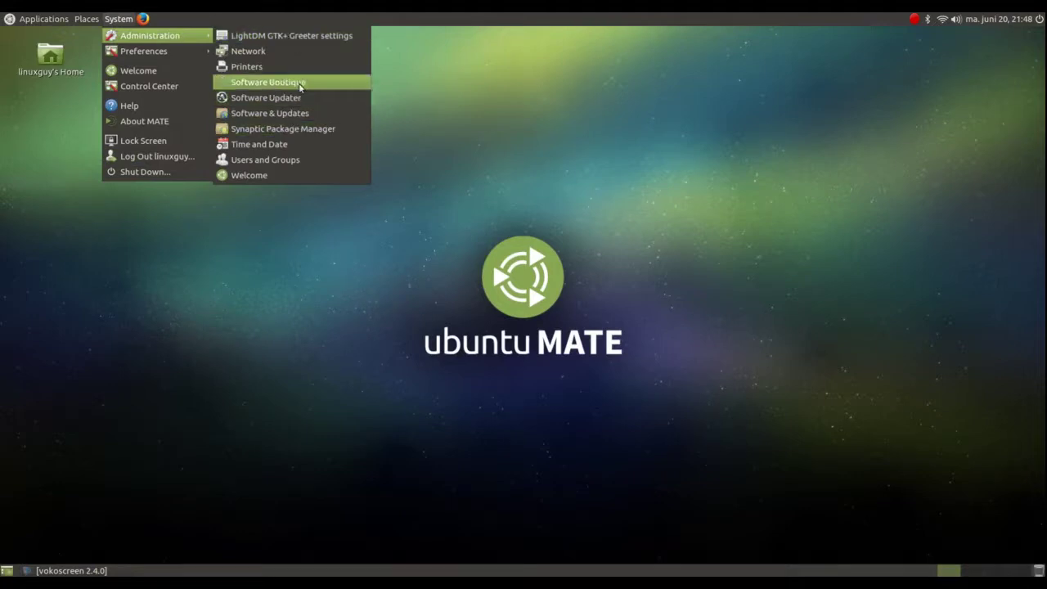
{"action": "left_click", "coordinate": [300, 97]}
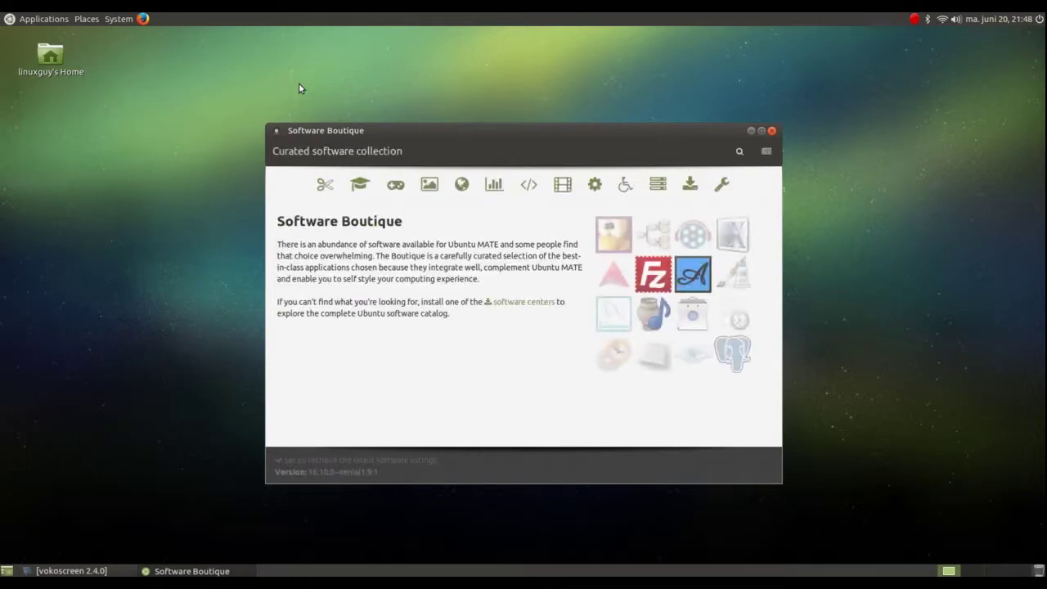
- Browse the Accessories and Games categories in the Software Boutique and close it
{"action": "left_click", "coordinate": [325, 184]}
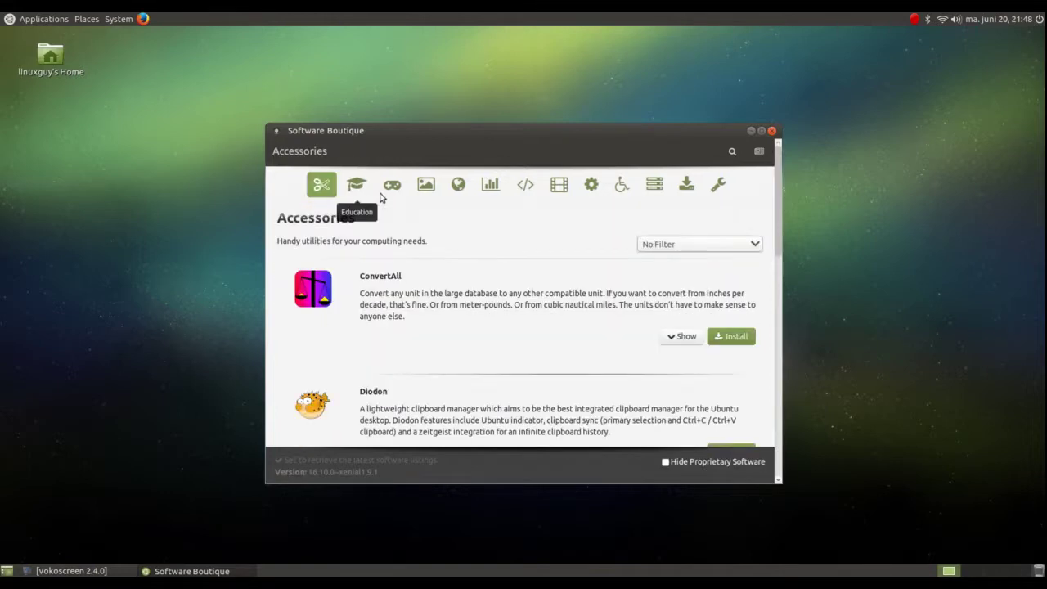
{"action": "left_click", "coordinate": [398, 191]}
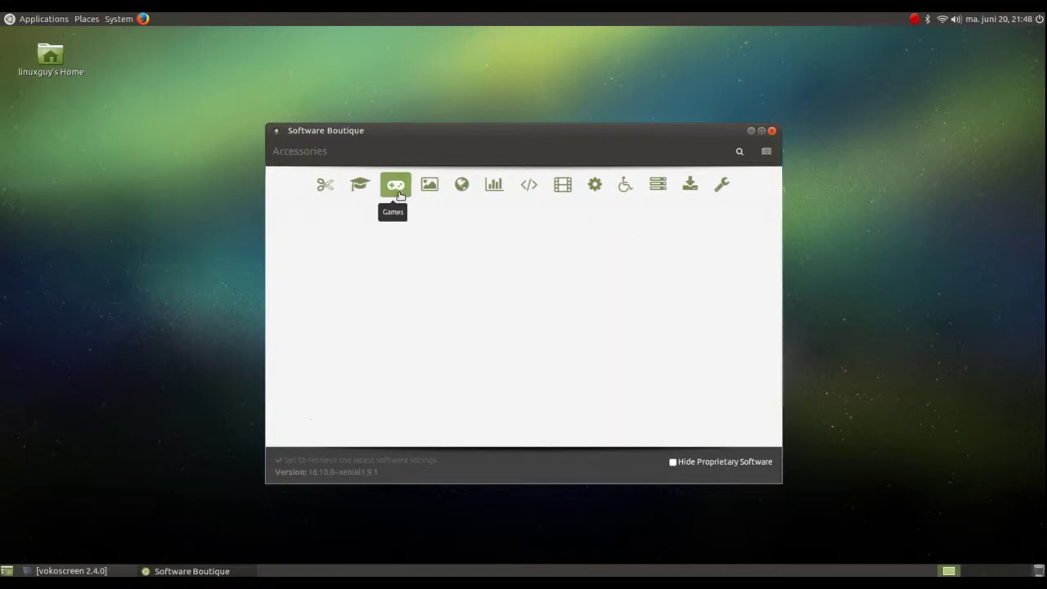
{"action": "left_click", "coordinate": [771, 132]}
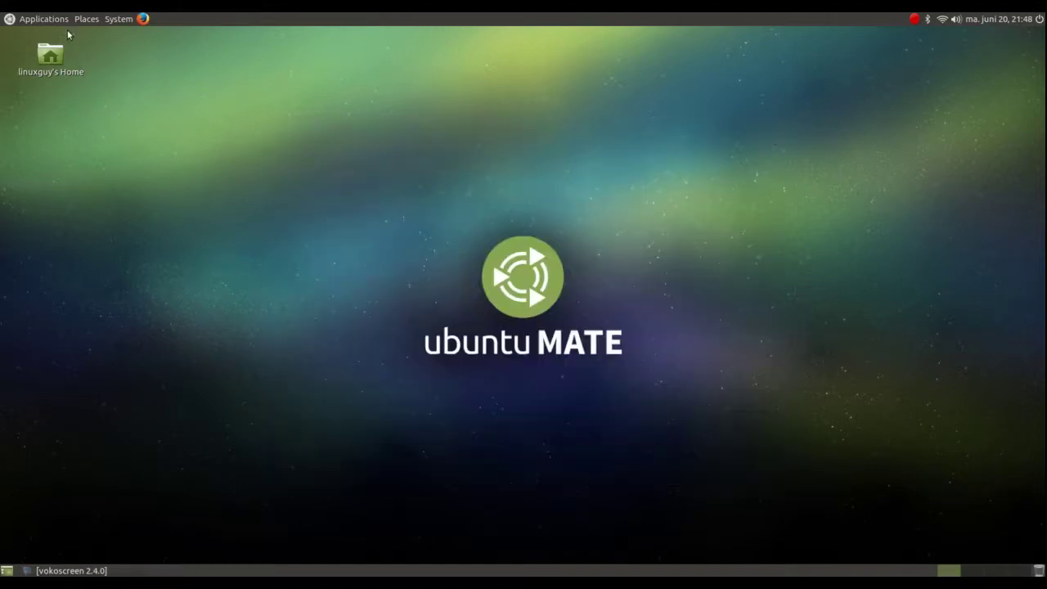
- Launch Minecraft - Pi edition from the installed games and close its window
{"action": "left_click", "coordinate": [56, 23]}
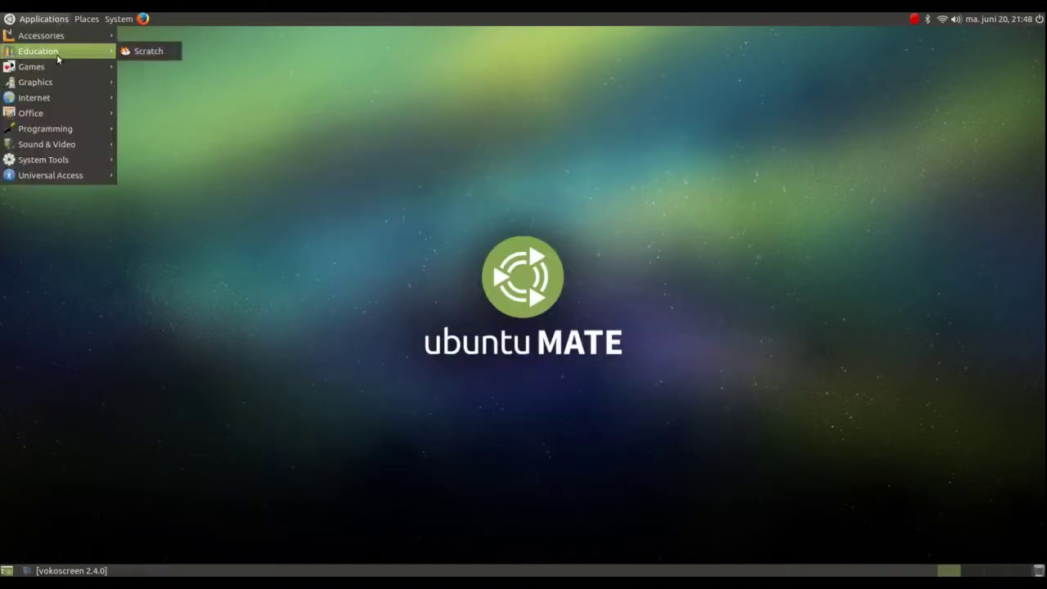
{"action": "left_click", "coordinate": [149, 68]}
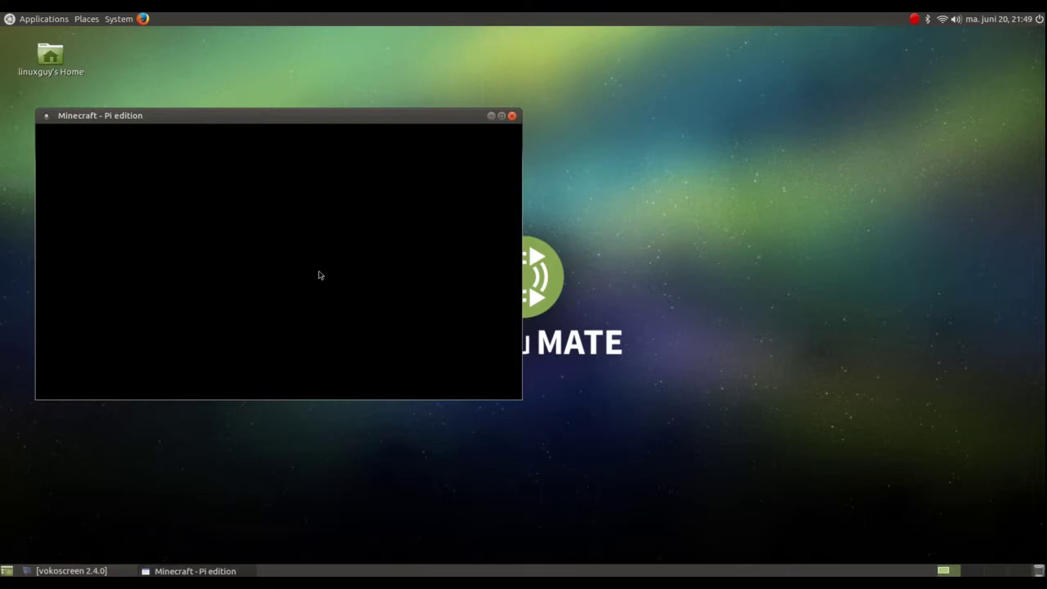
{"action": "left_click", "coordinate": [513, 116]}
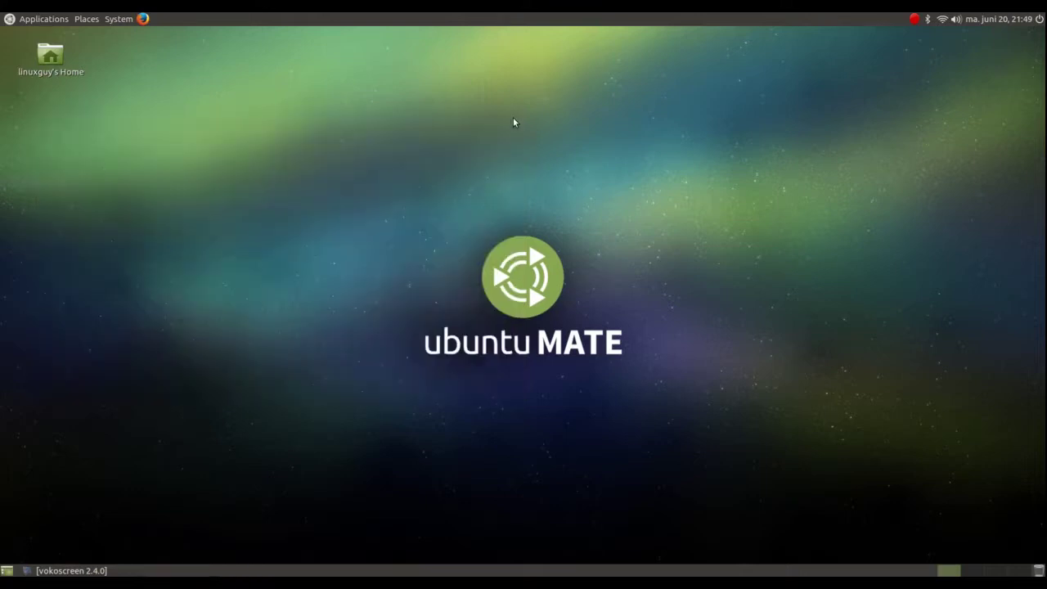
- Open Firefox and look over the options in its main menu
{"action": "left_click", "coordinate": [148, 20]}
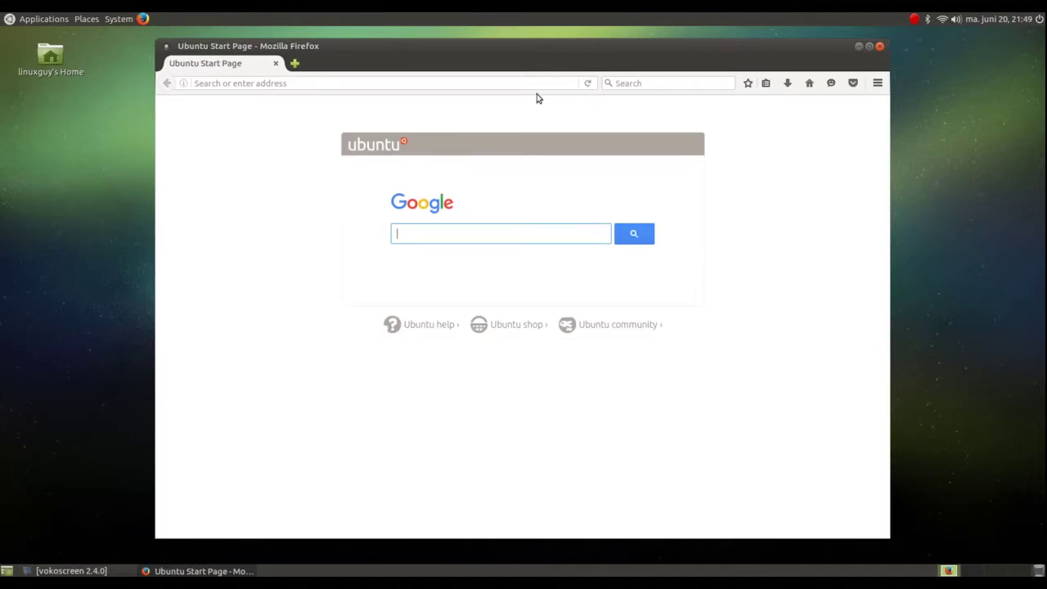
{"action": "left_click", "coordinate": [878, 85]}
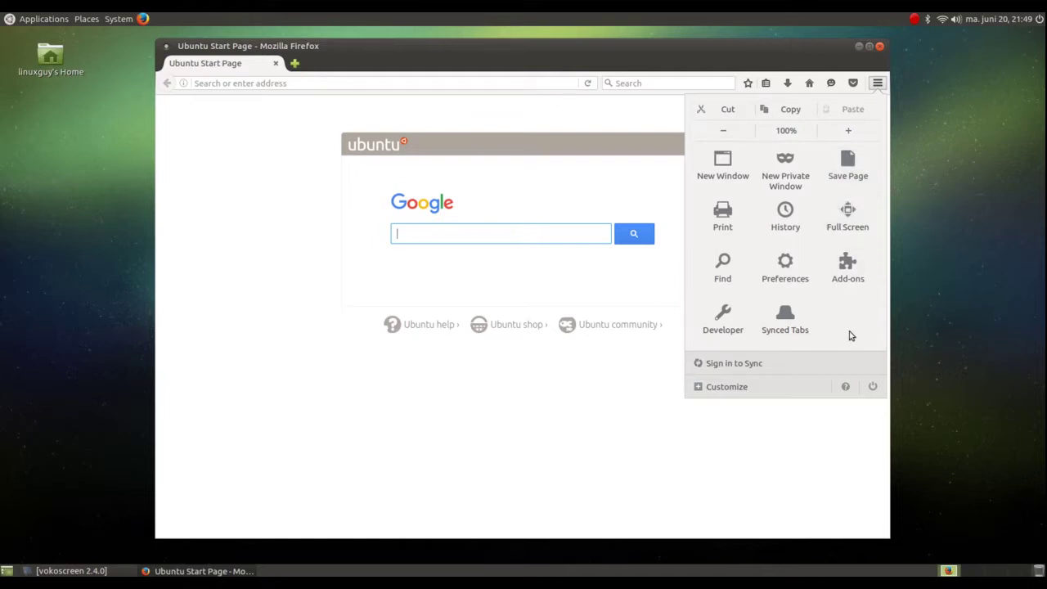
{"action": "left_click", "coordinate": [601, 443]}
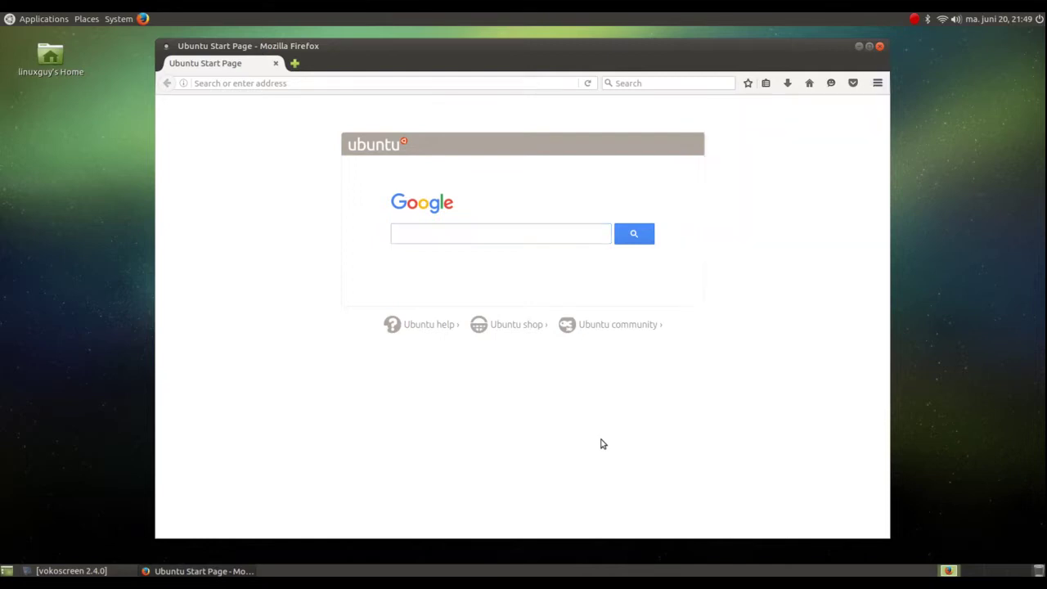
- View the version information of Firefox and close the information window
{"action": "key", "text": "alt"}
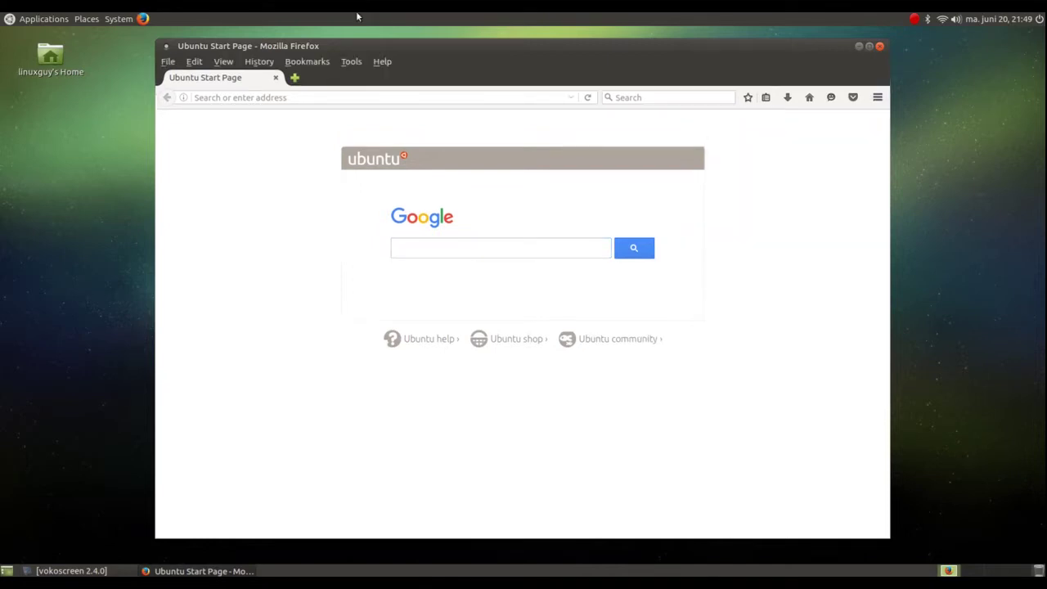
{"action": "left_click", "coordinate": [382, 62]}
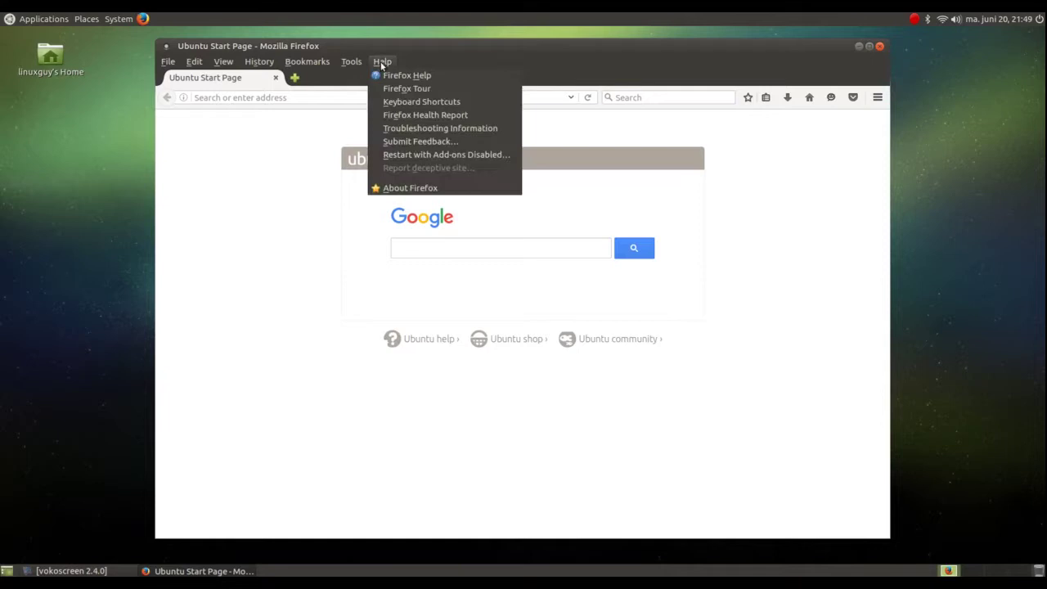
{"action": "left_click", "coordinate": [420, 189]}
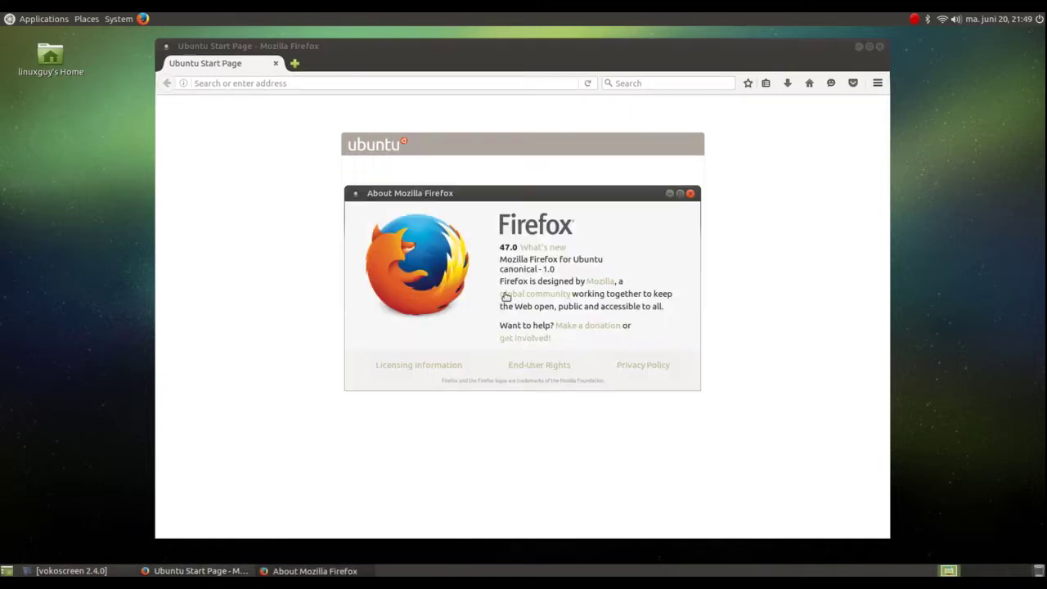
{"action": "left_click", "coordinate": [689, 194]}
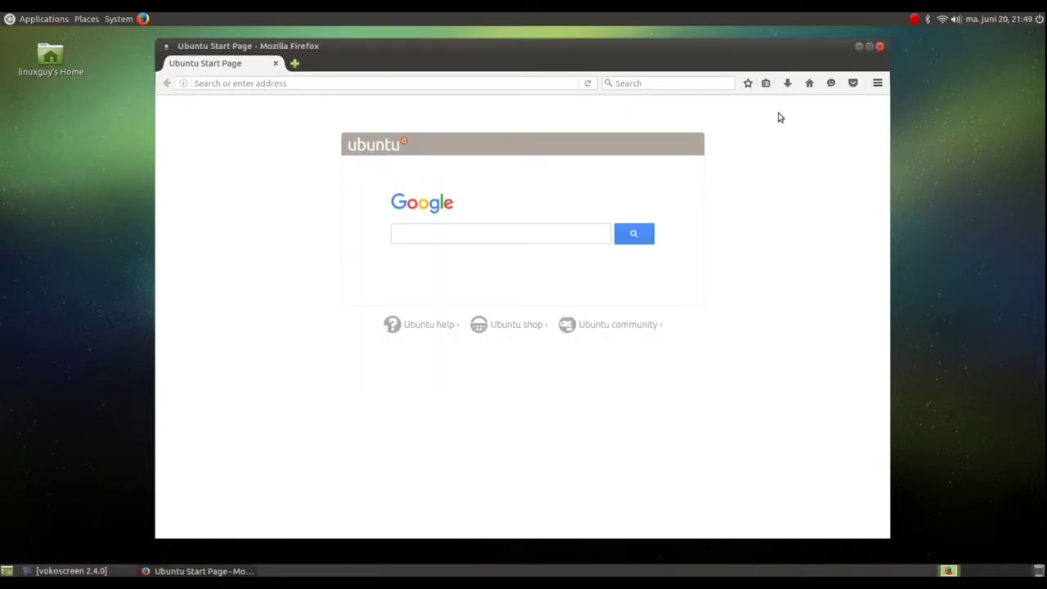
- Write "rly slow on the pi........" in the Google search field on the start page, and replace it with "thats it..."
{"action": "left_click", "coordinate": [417, 232]}
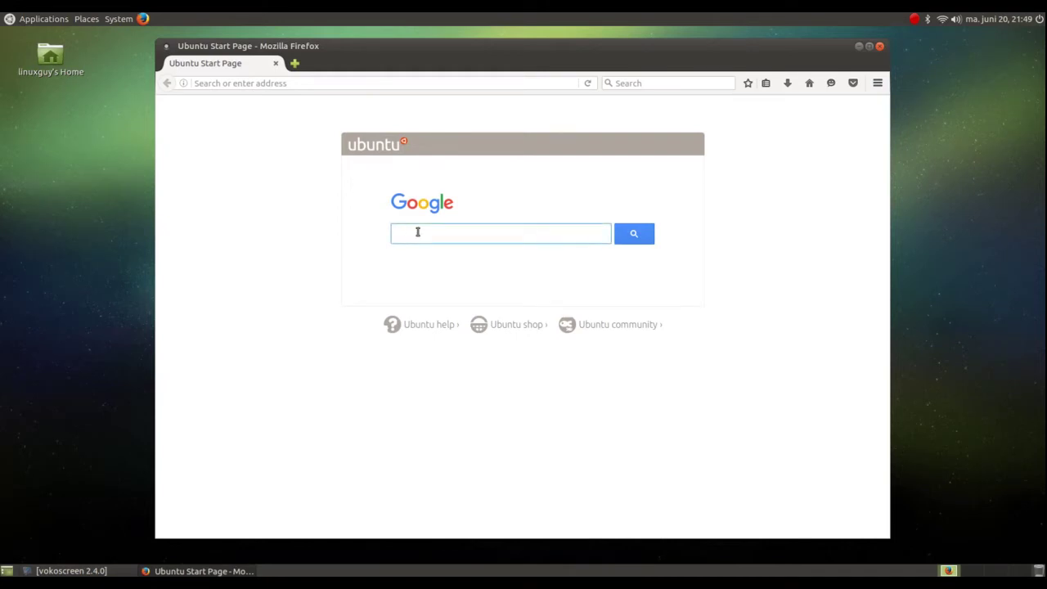
{"action": "type", "text": "rly slow on the pi........"}
{"action": "left_click_drag", "start_coordinate": [535, 231], "coordinate": [354, 233]}
{"action": "key", "text": "BackSpace"}
{"action": "type", "text": "thats it....."}
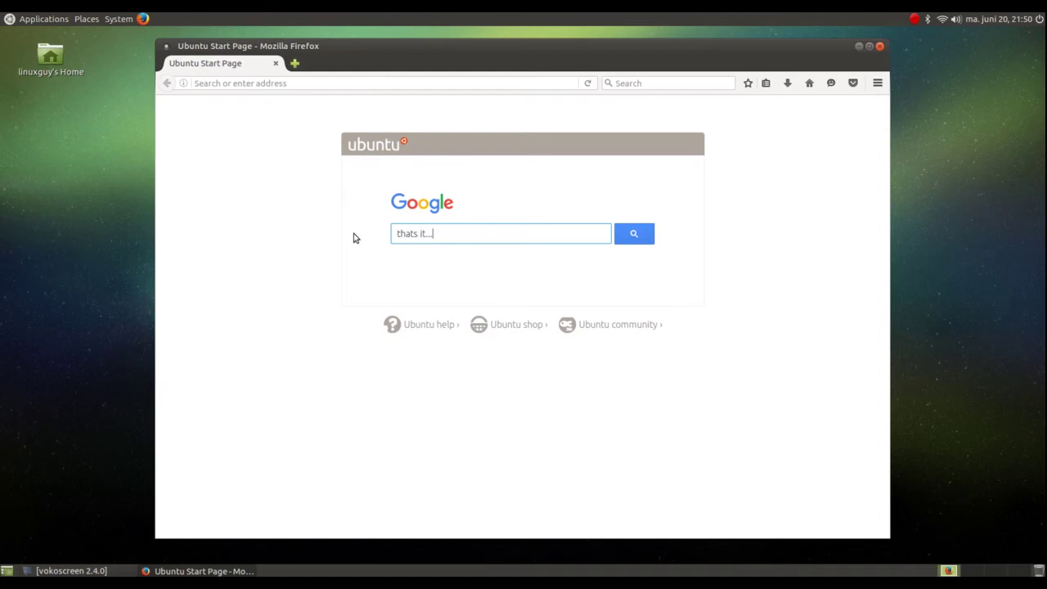